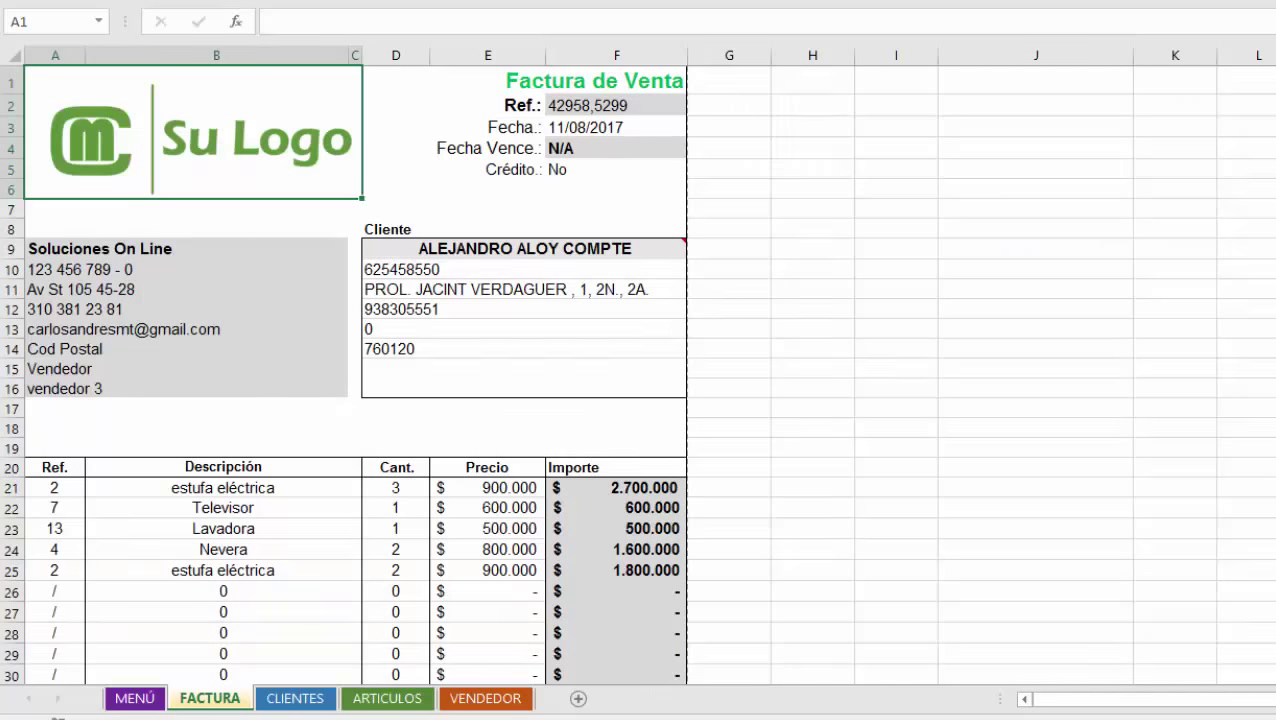
Preview the invoice for printing, check the page bottom, then leave the print preview.
key(ctrl+p)
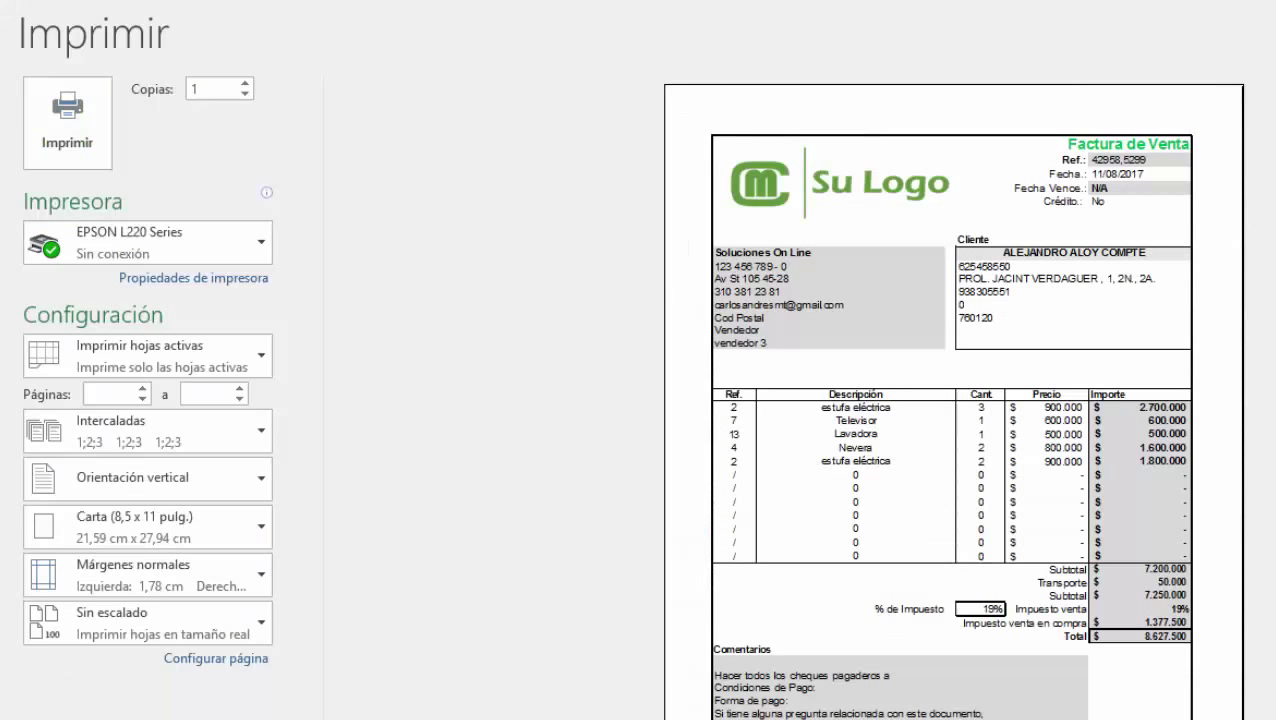
scroll(640, 360, down, 3)
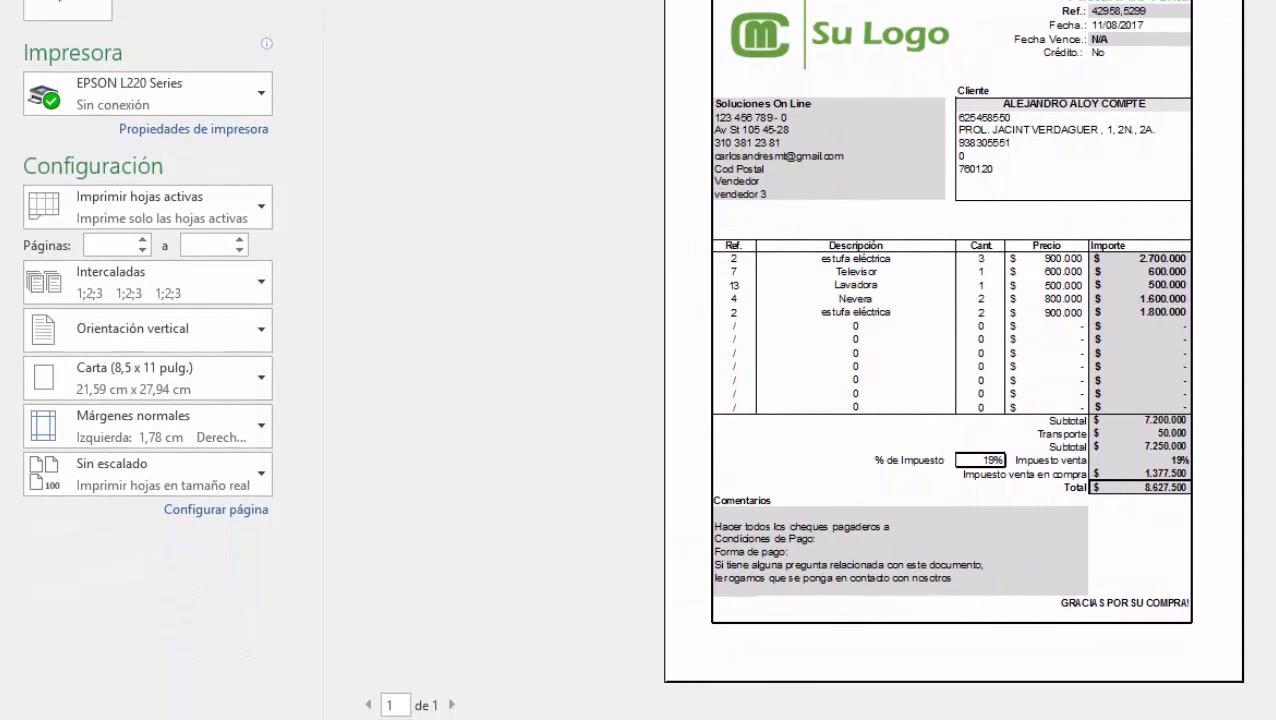
key(Escape)
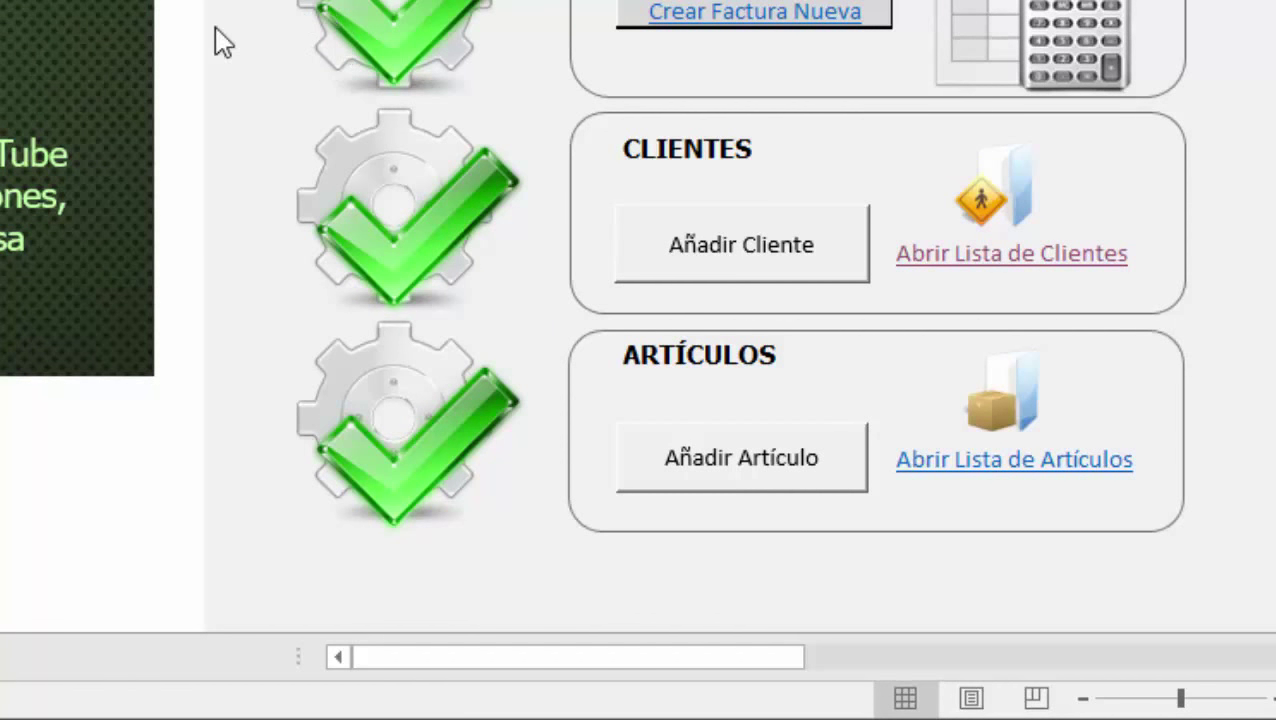
Open the Agregar Cliente form from the Añadir Cliente button on the MENÚ sheet.
click(725, 258)
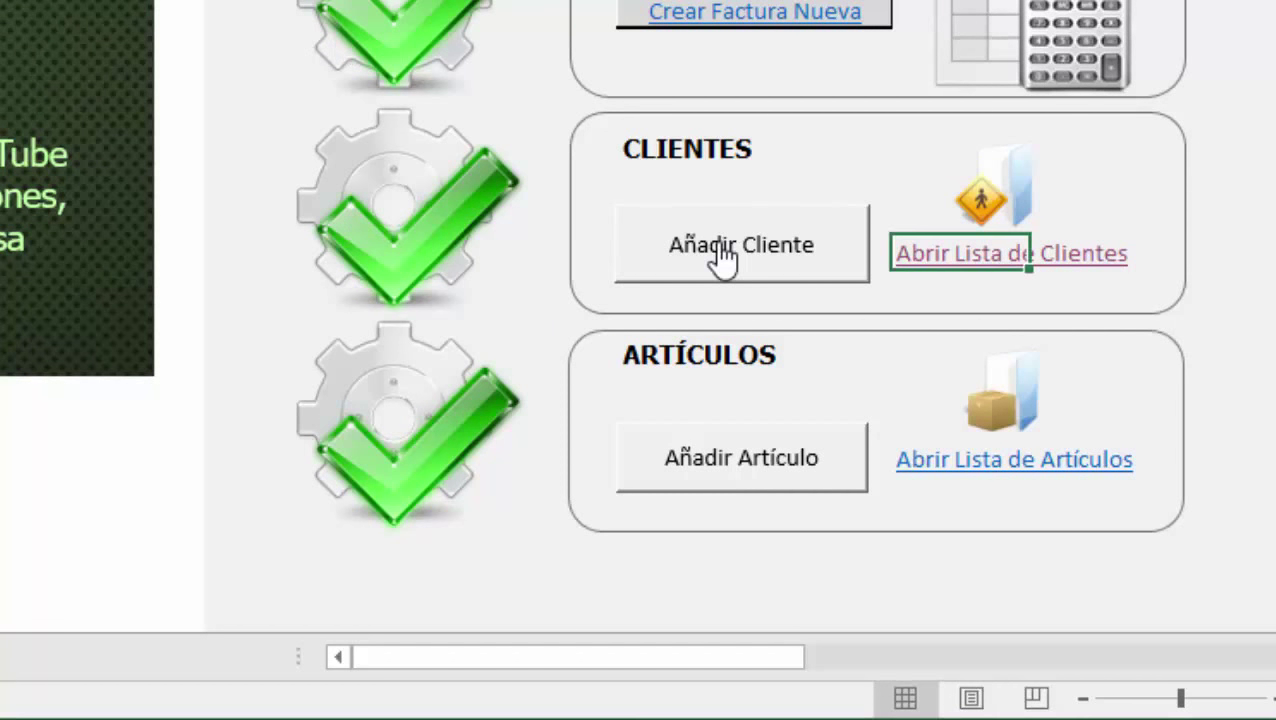
click(725, 258)
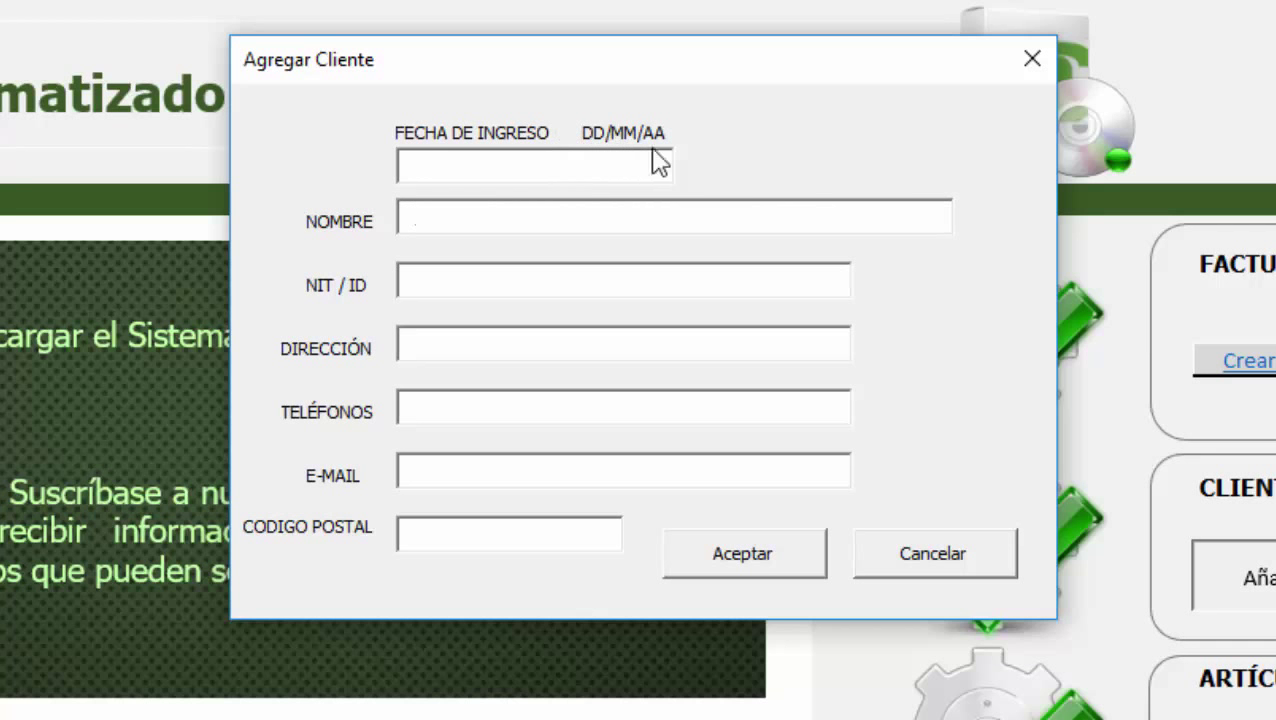
Enter entry date 11/08/2017, then the client's name and NIT/ID number.
click(456, 167)
text(1)
text(1)
text(/)
text(08)
text(/)
text(2)
text(017)
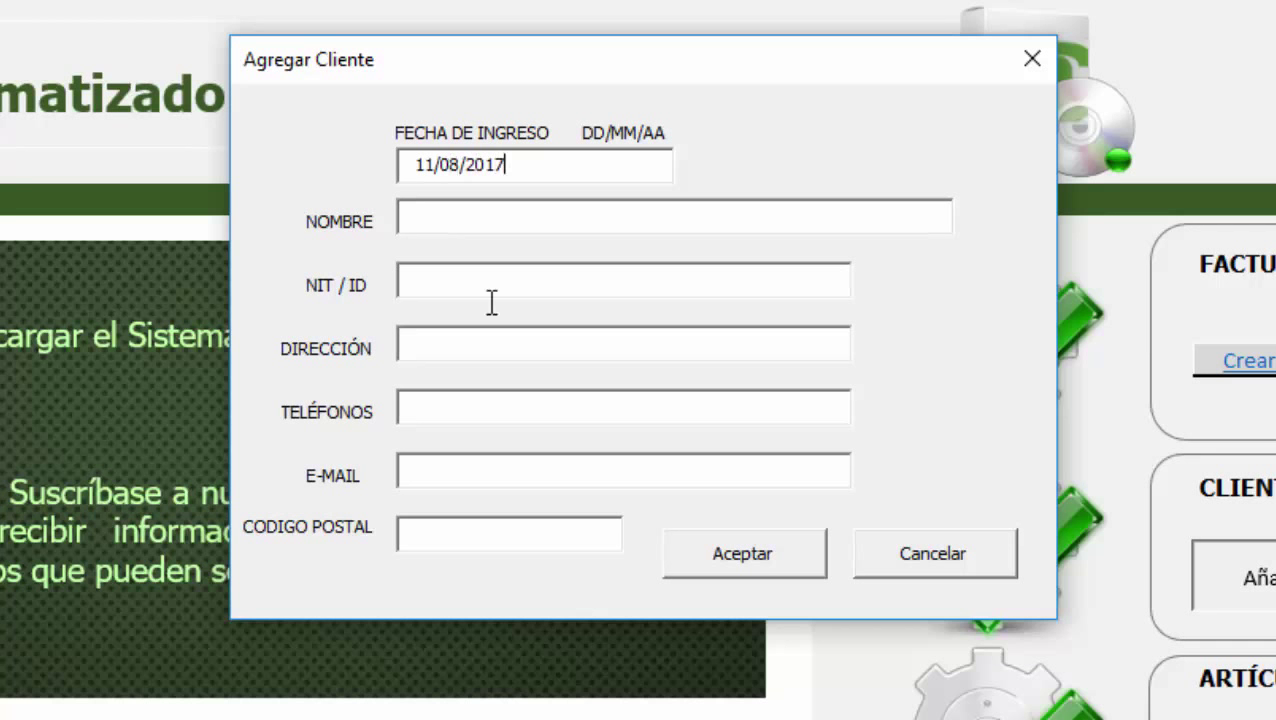
click(480, 220)
text(ca)
text(rlos)
click(471, 283)
text(4556)
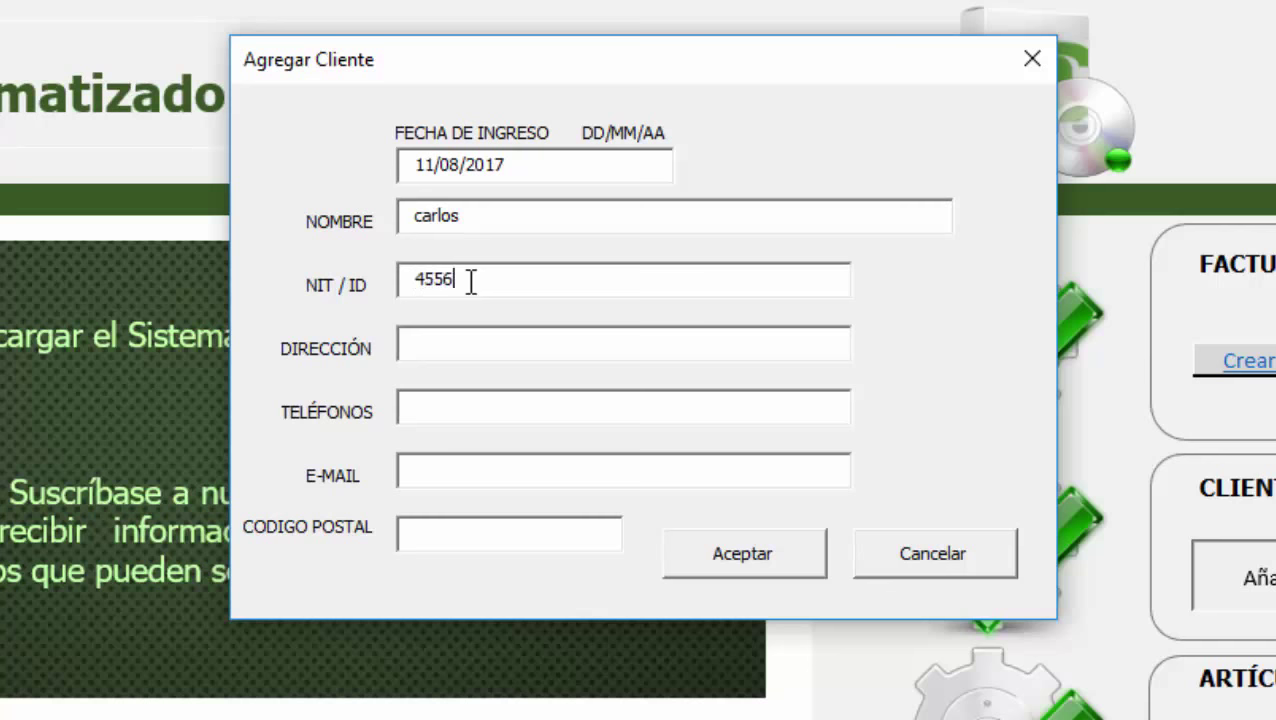
text(543111)
Fill in the client's address, phone number, e-mail and postal code.
click(549, 343)
text(cal)
key(BackSpace)
text(lle )
text(545 fdkljf)
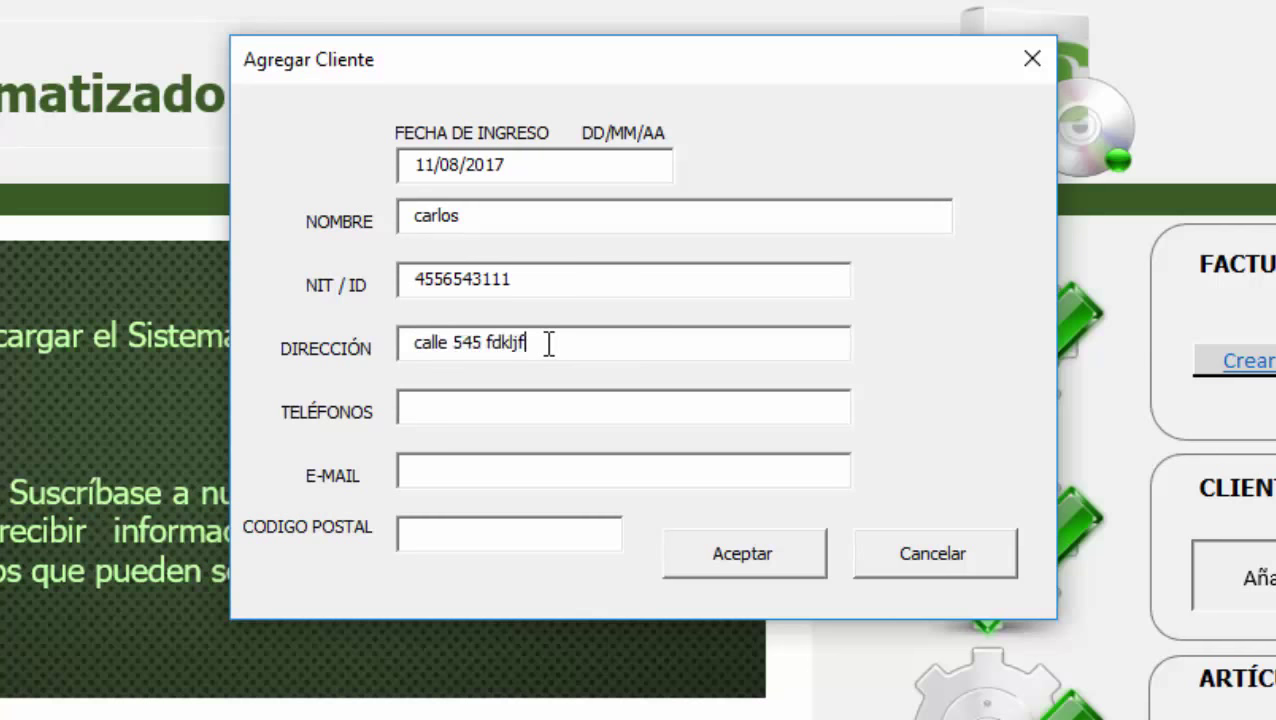
click(425, 409)
text(2122251)
click(525, 460)
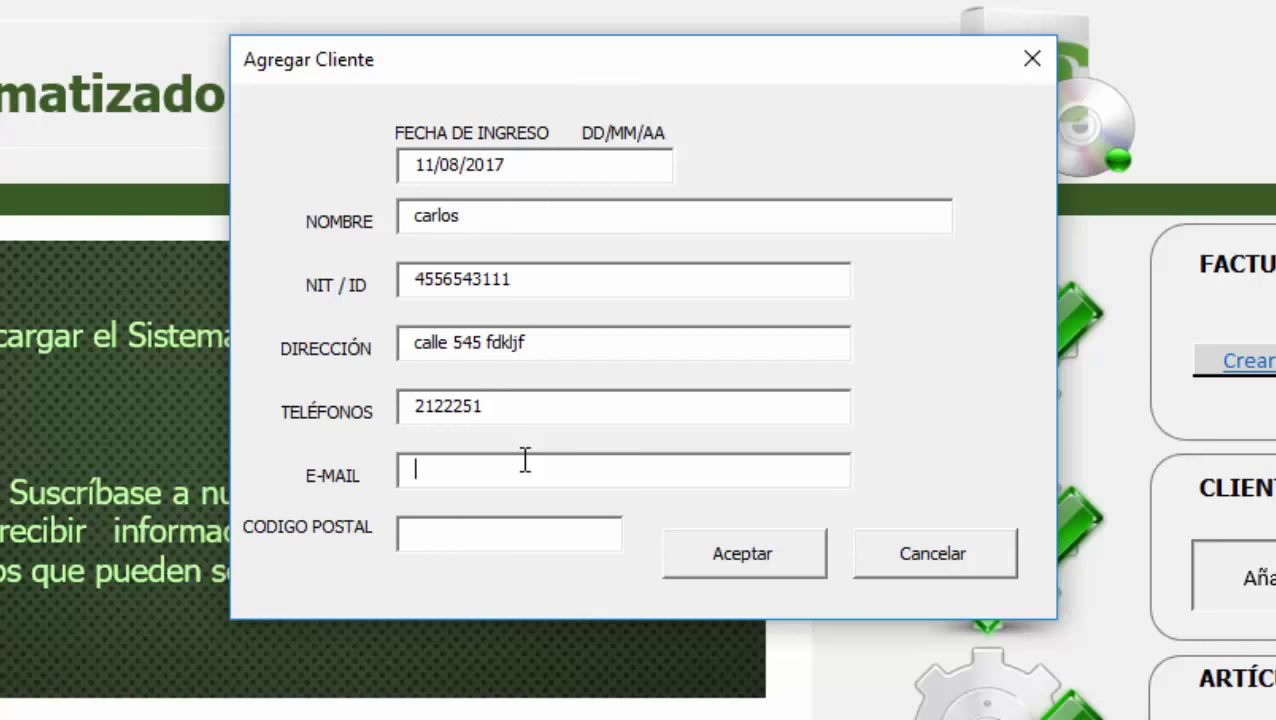
text(jknjfb )
text(fff)
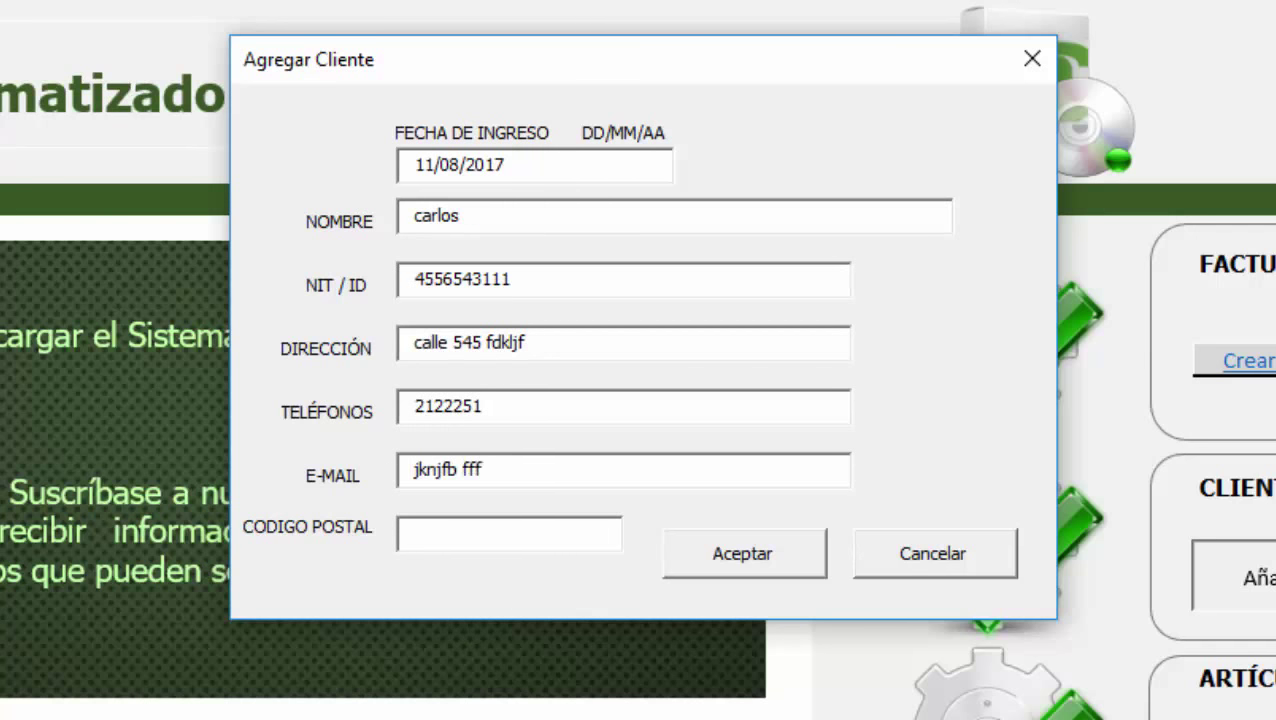
click(510, 529)
text(4544)
Submit the client with Aceptar, acknowledge 'El Cliente ha sido Ingresado', and cancel the form.
click(744, 558)
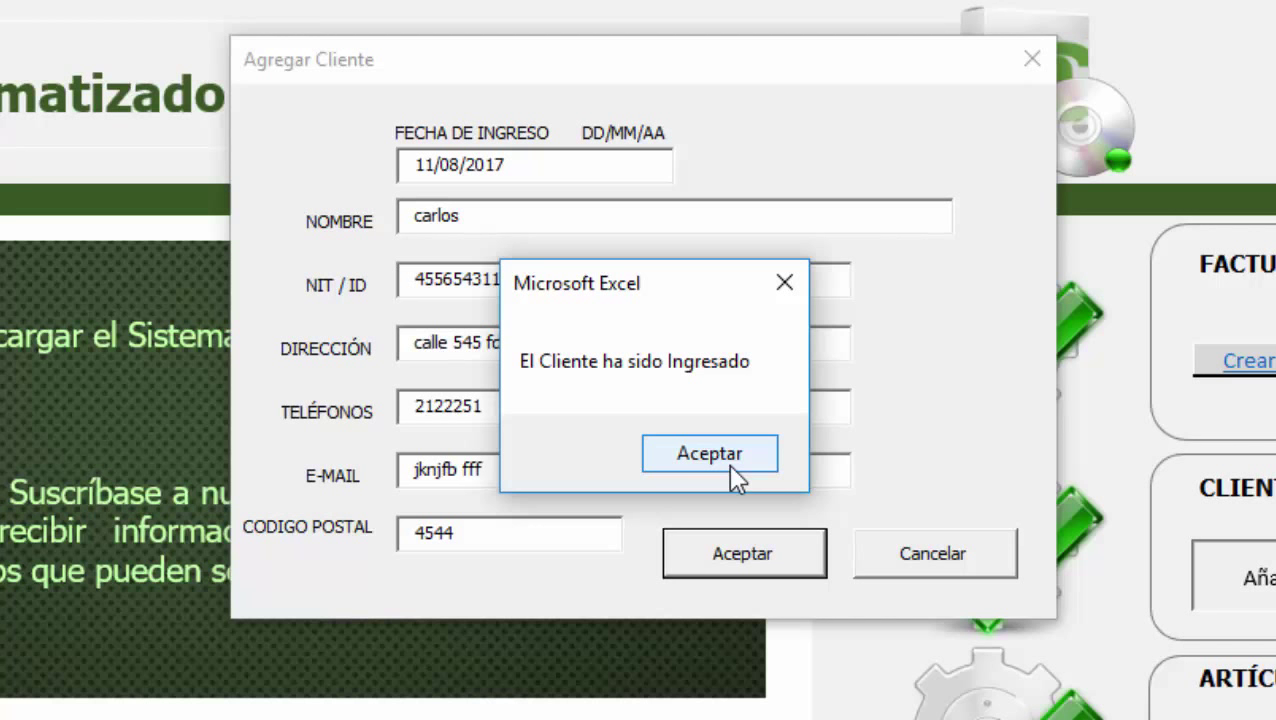
click(702, 463)
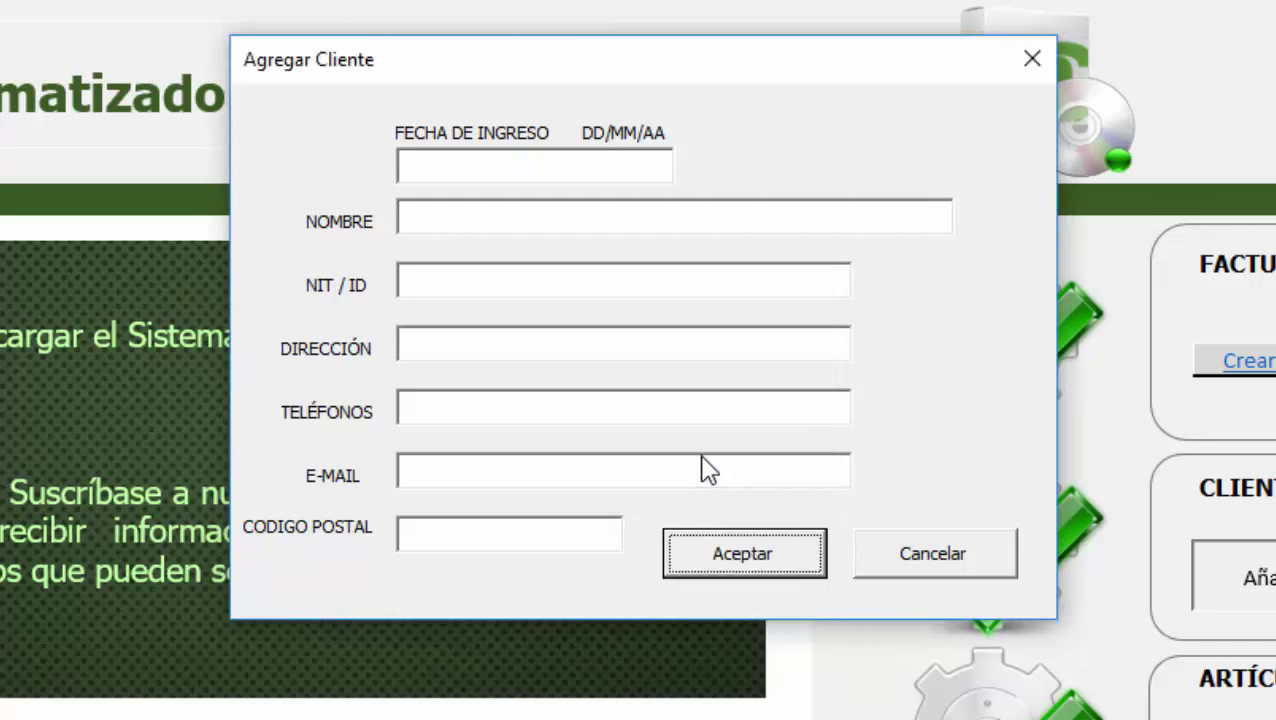
click(955, 565)
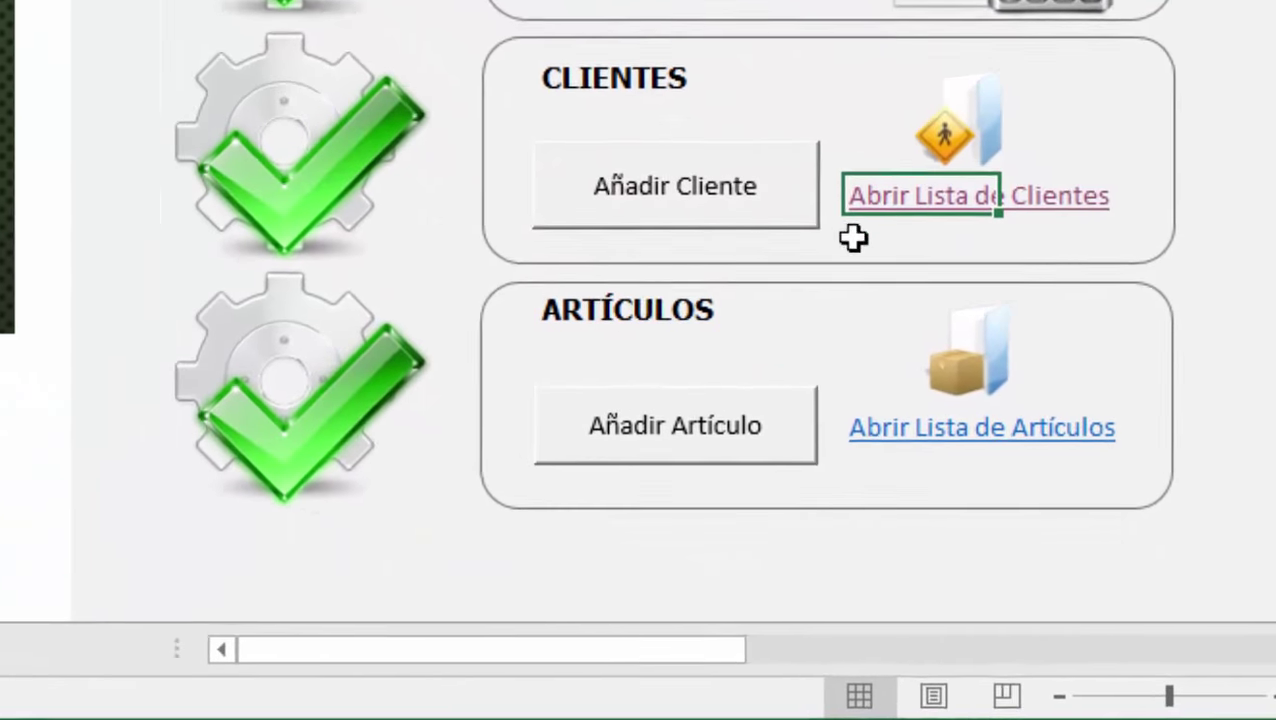
Jump to the CLIENTES sheet via the Abrir Lista de Clientes link.
click(1133, 244)
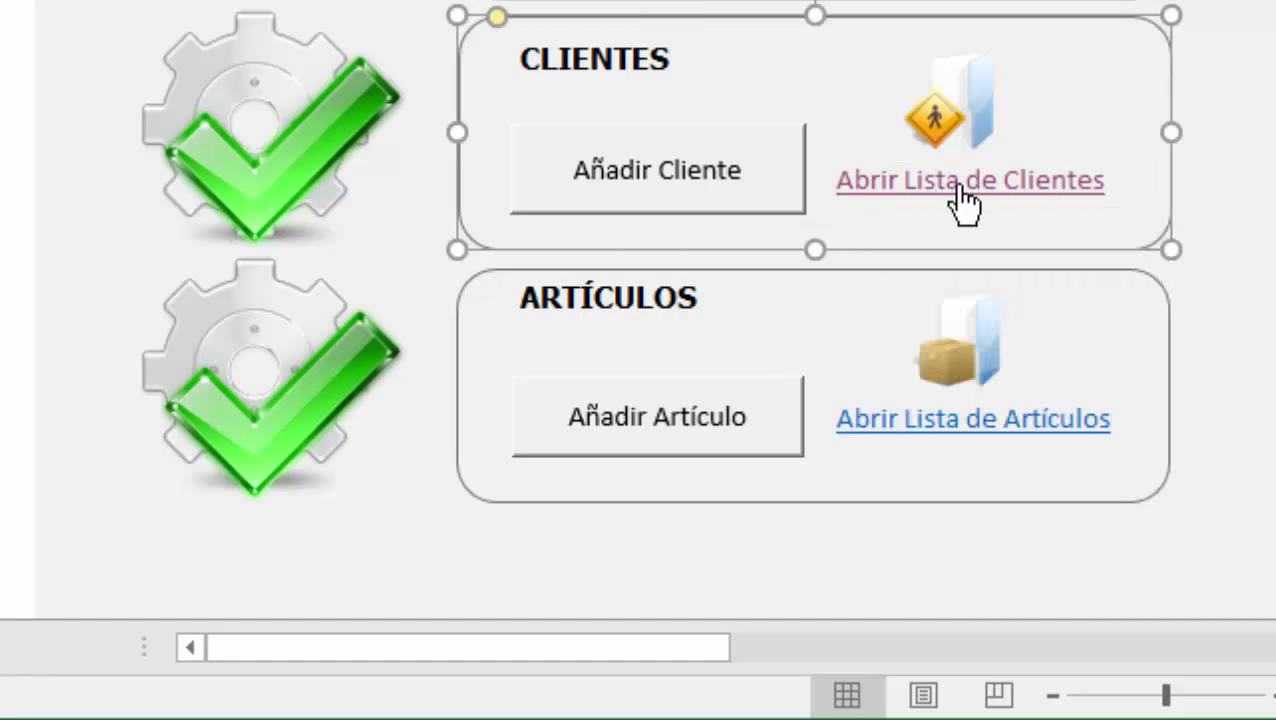
click(963, 194)
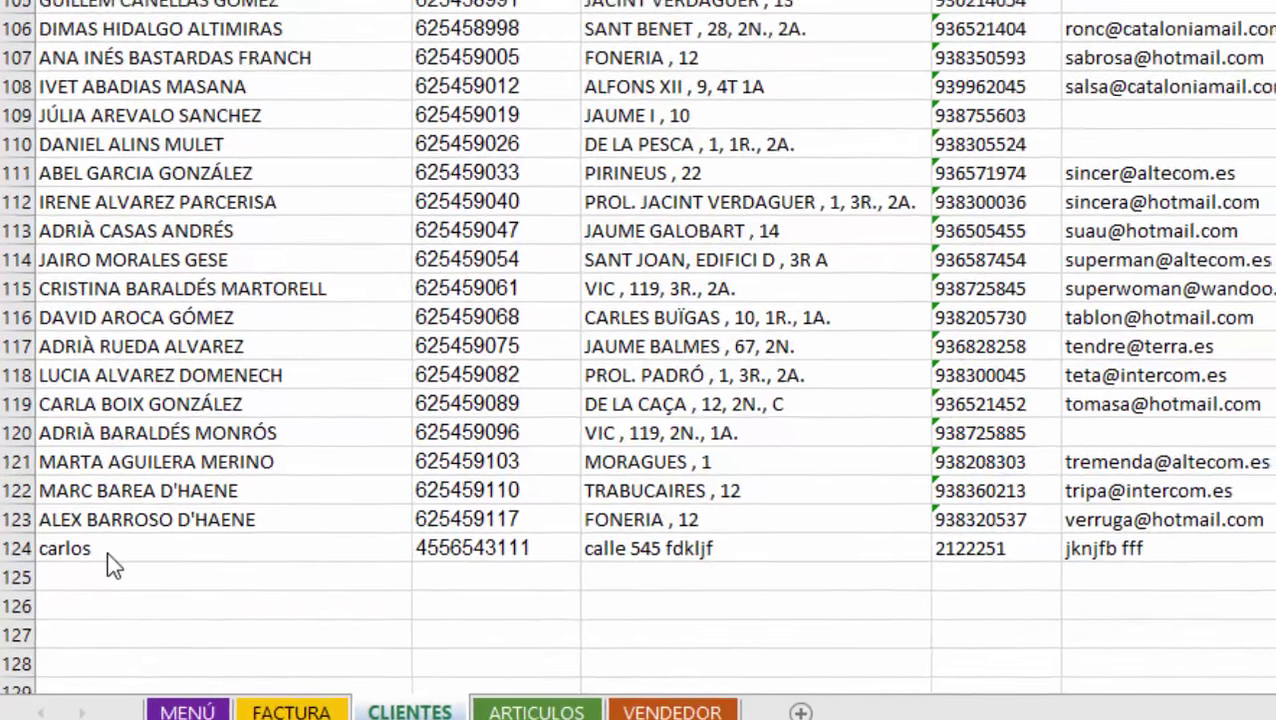
click(110, 494)
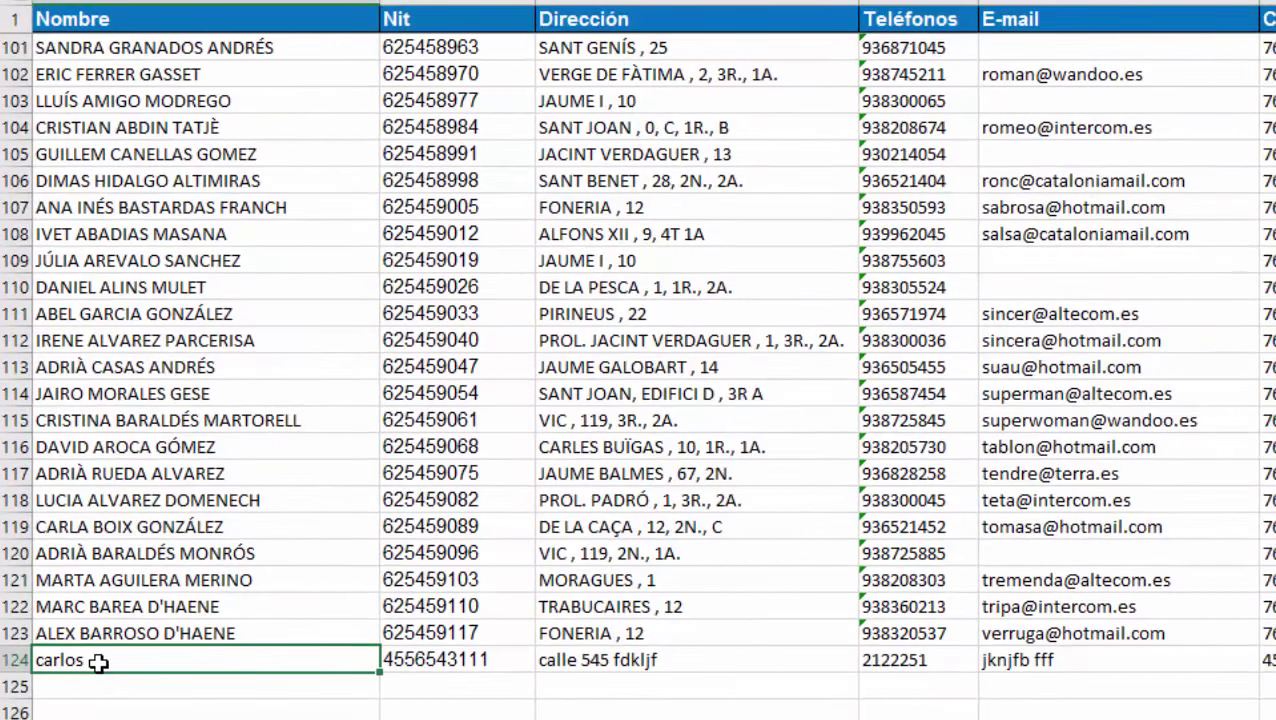
click(437, 665)
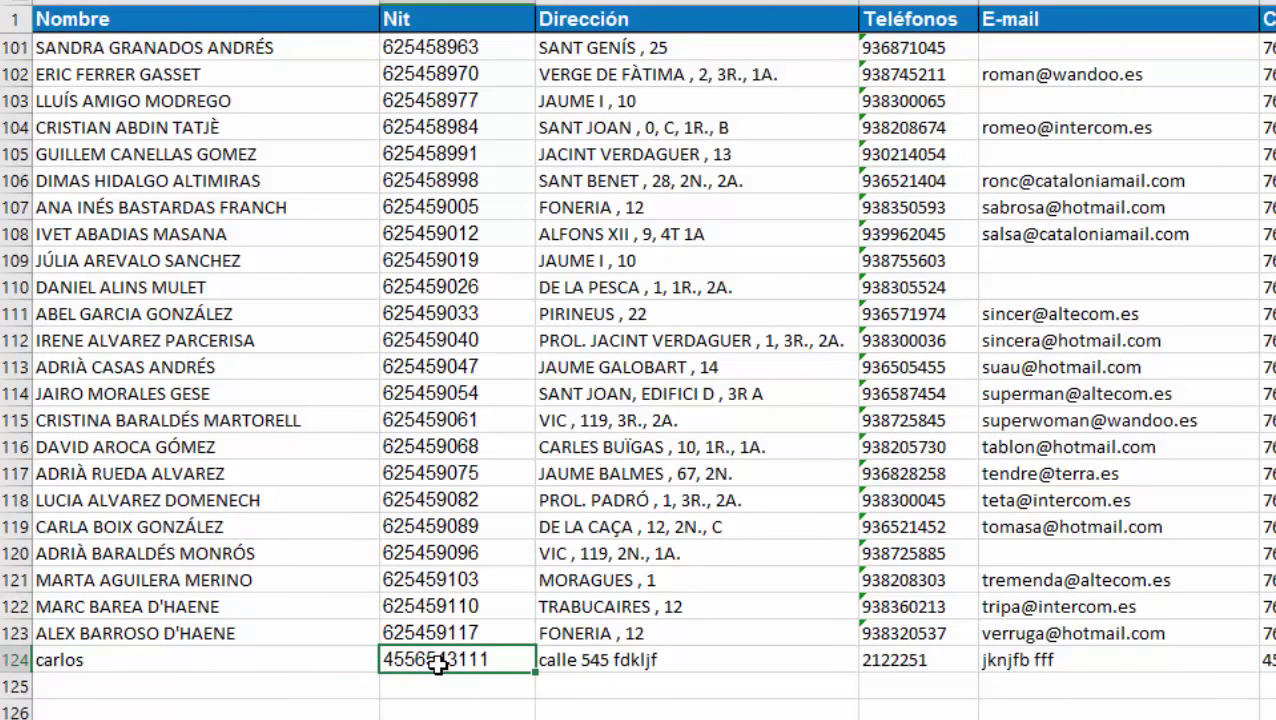
click(647, 663)
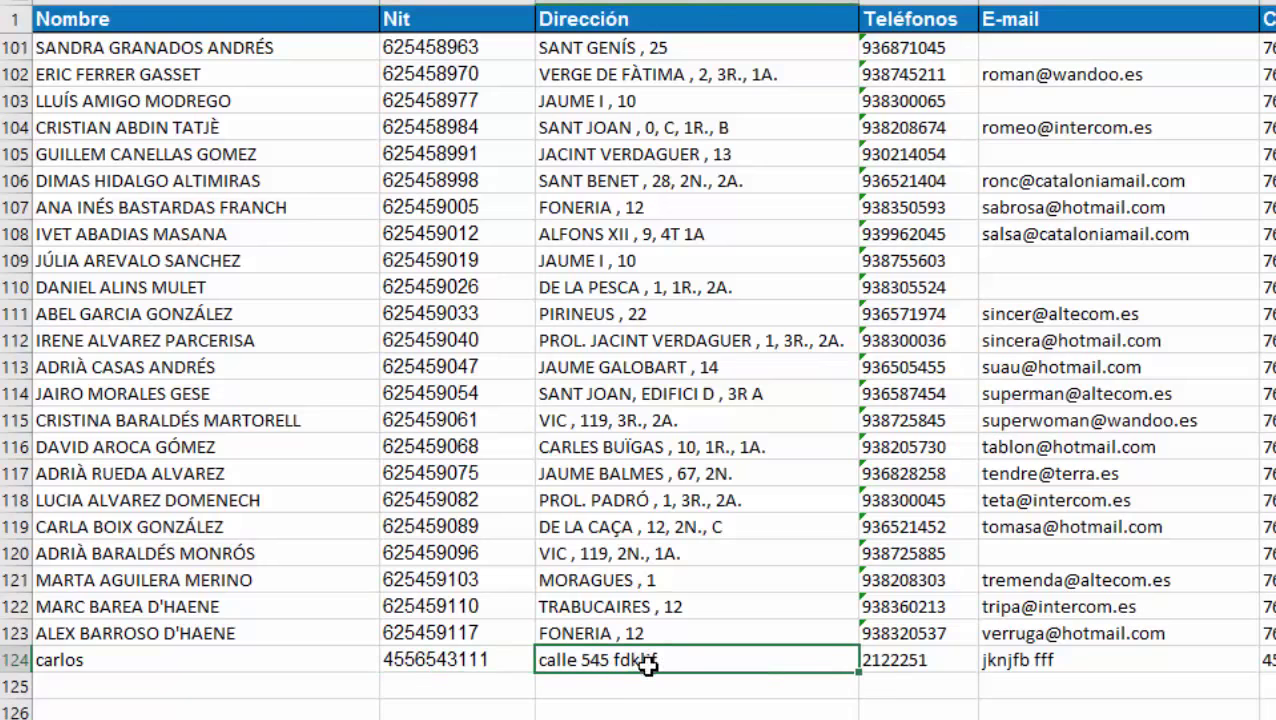
click(906, 664)
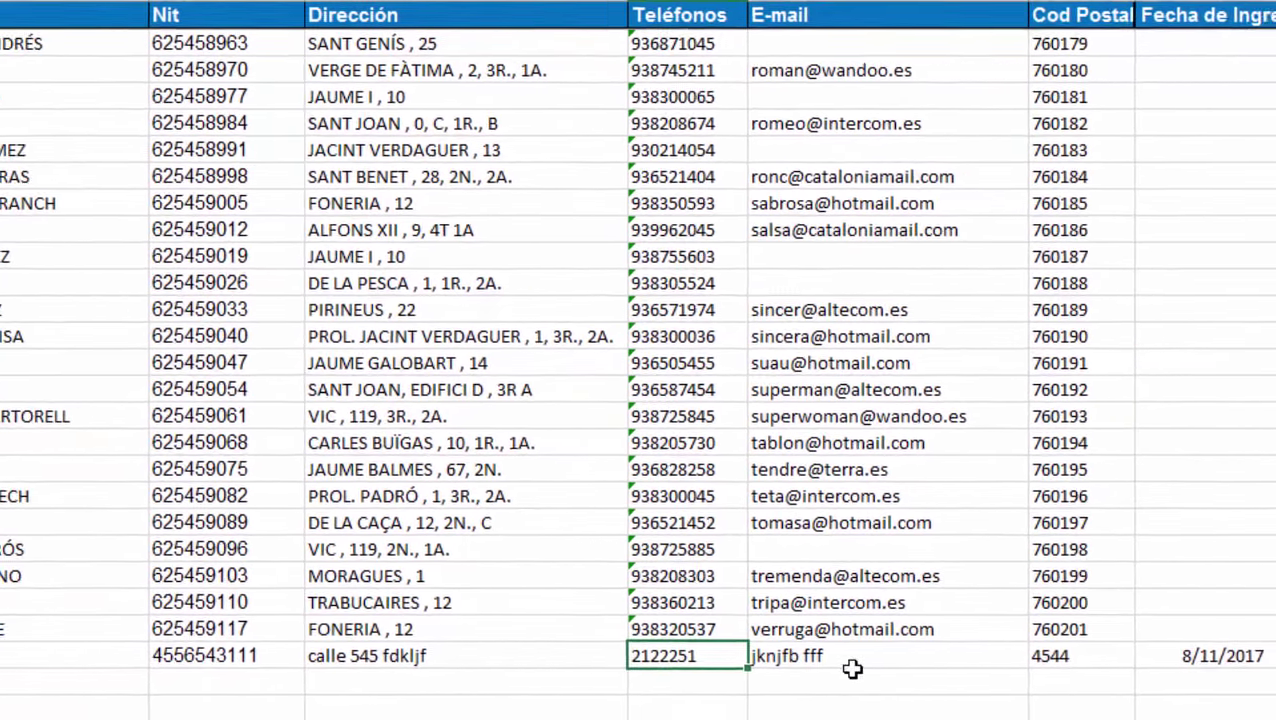
click(826, 660)
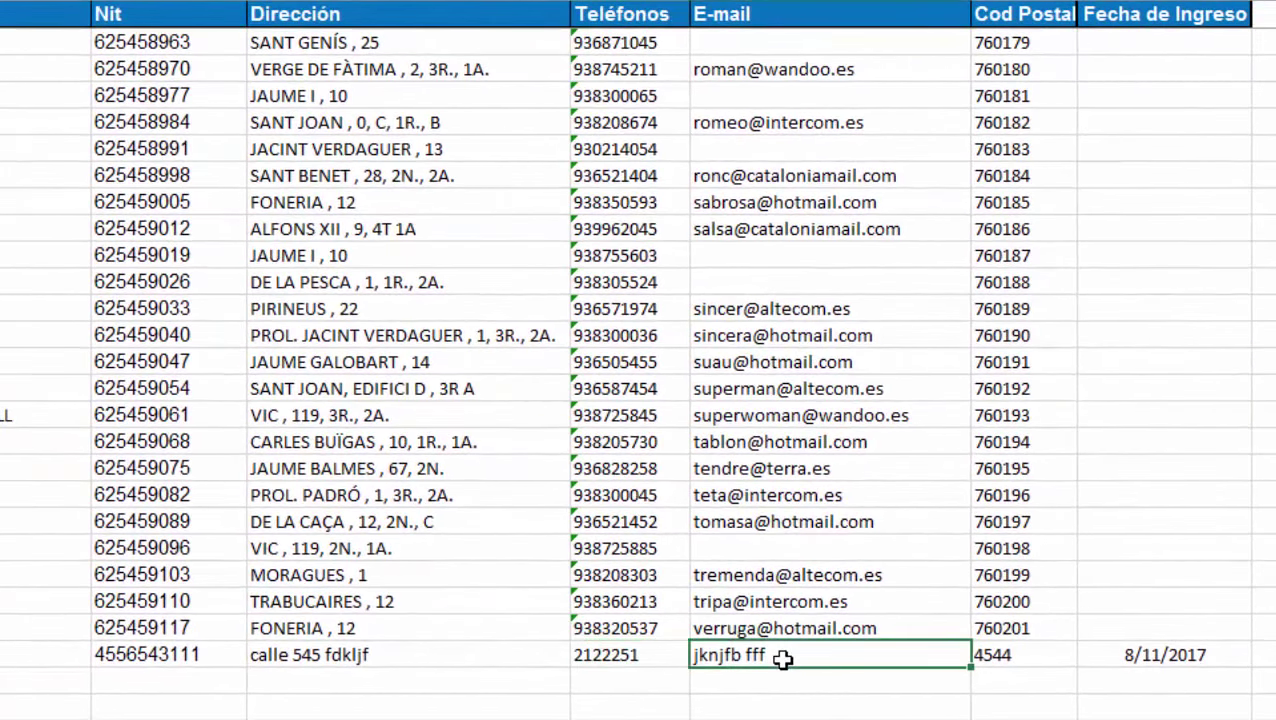
click(1003, 662)
click(1150, 664)
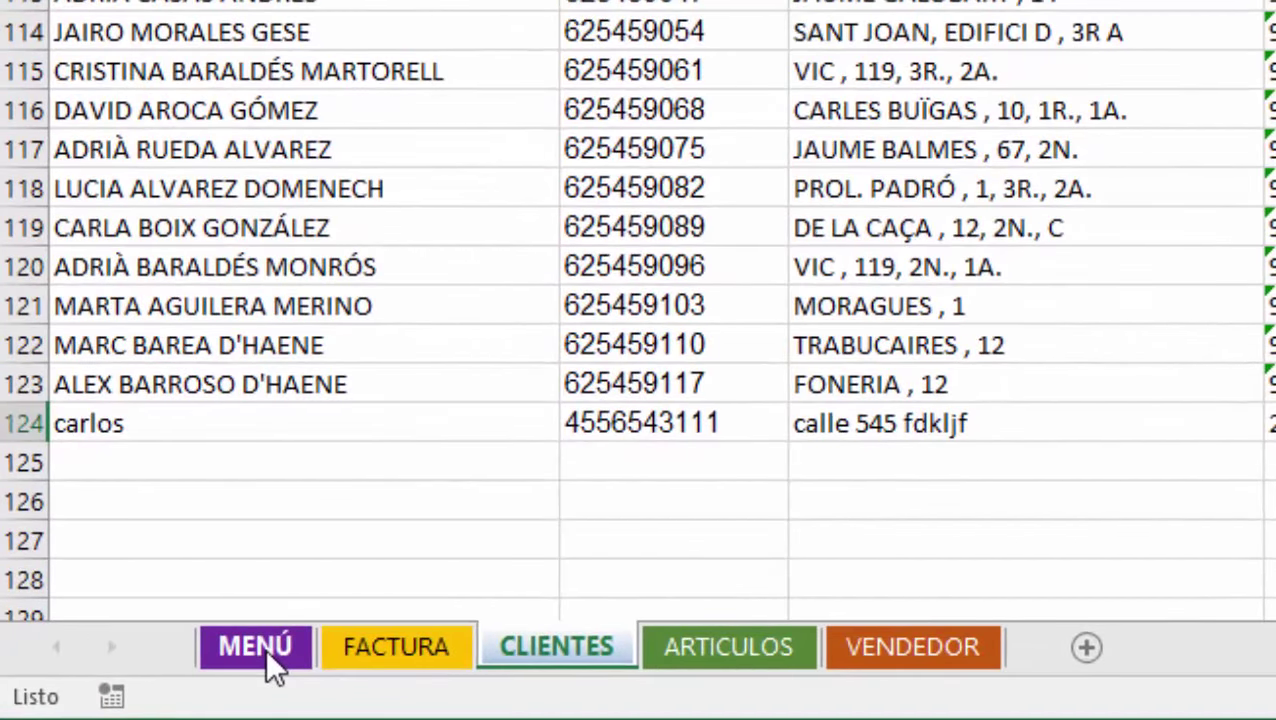
Switch back to the MENÚ sheet tab.
click(262, 646)
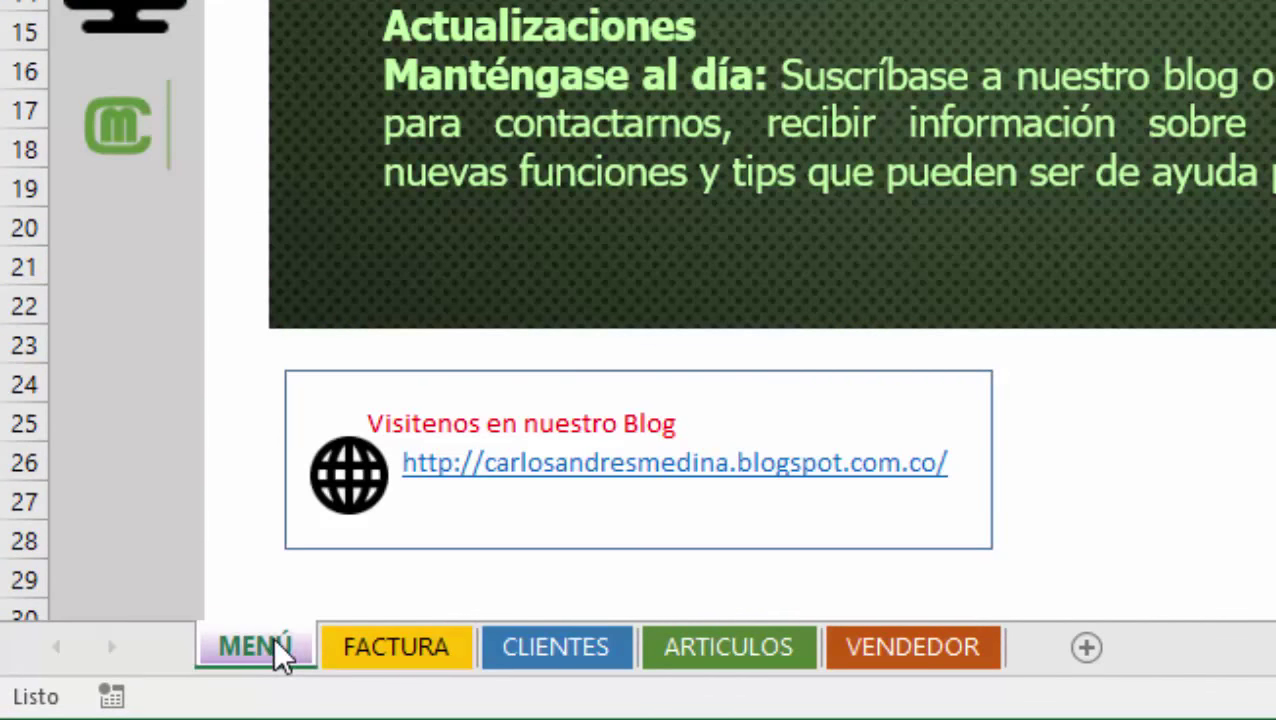